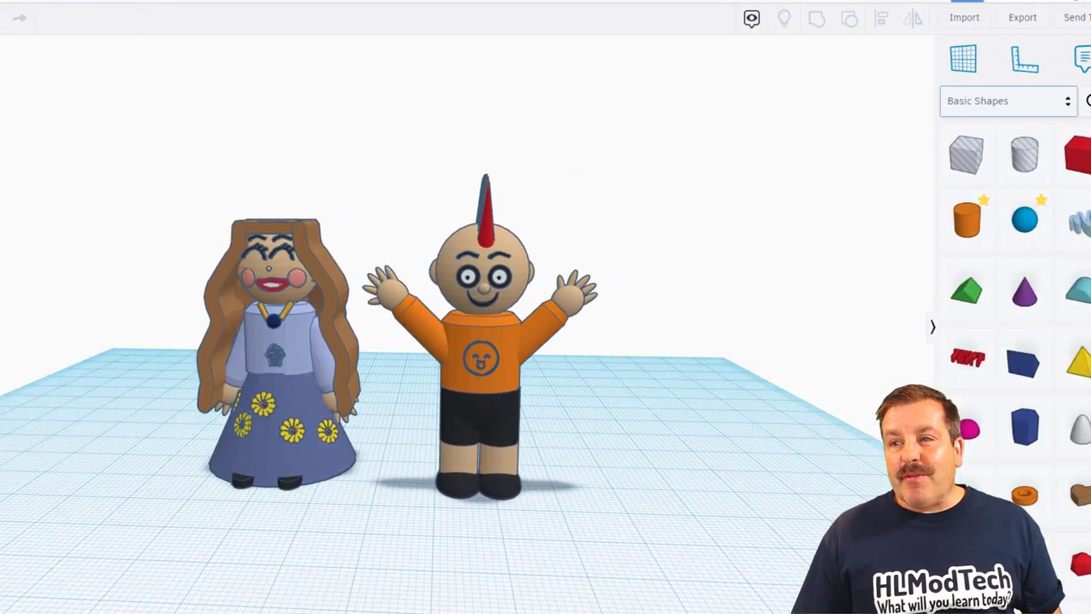
Step: Place the 'Figure standing, arms up' from Creatures & Characters beside the two student characters
left_click(1008, 100)
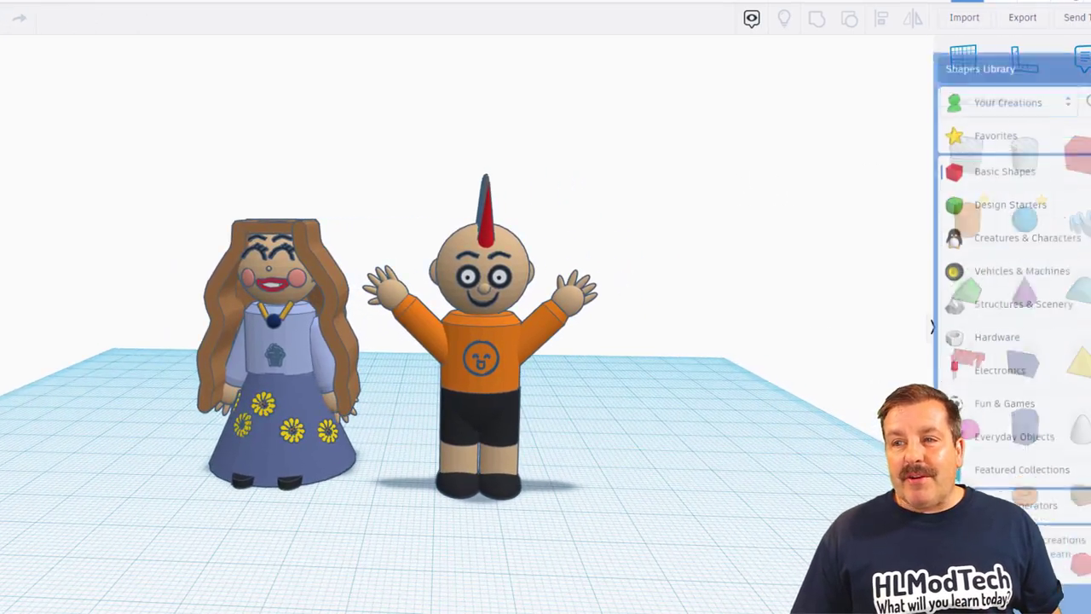
left_click(1011, 217)
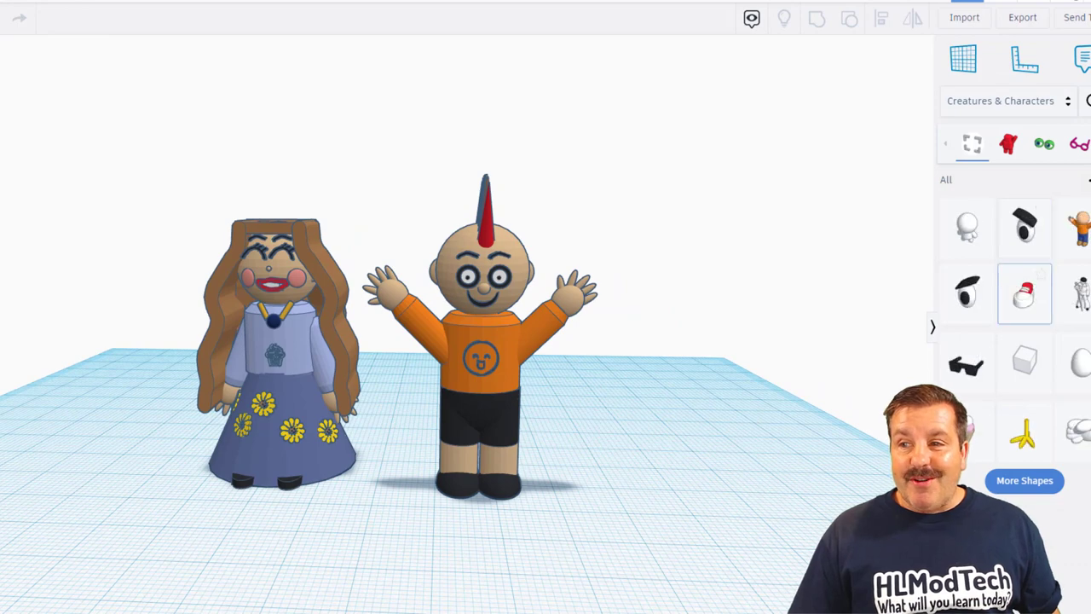
left_click_drag(1079, 226, 682, 444)
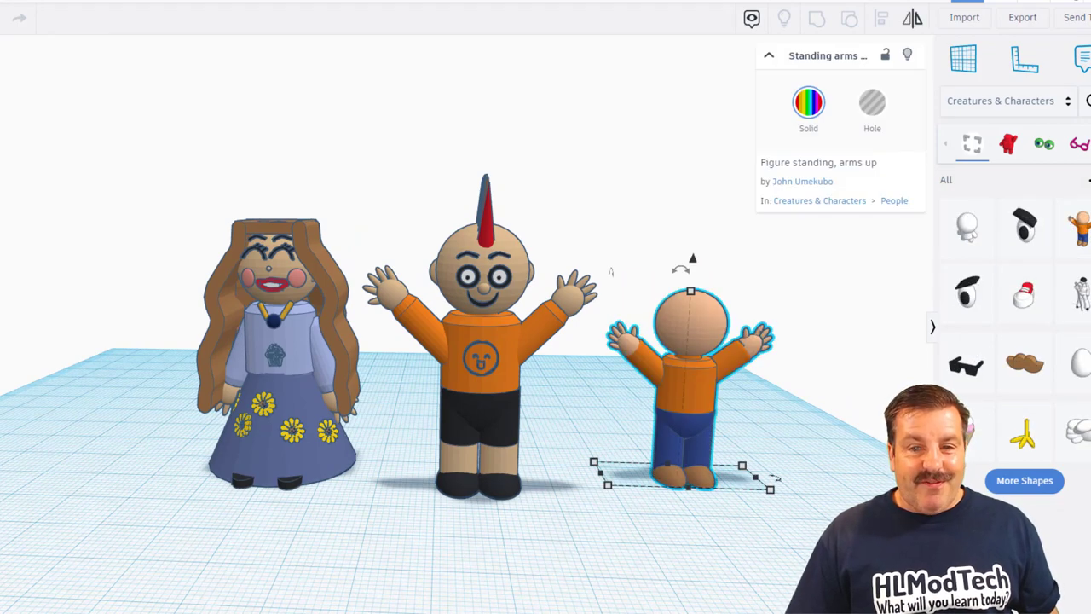
right_click_drag(610, 271, 546, 248)
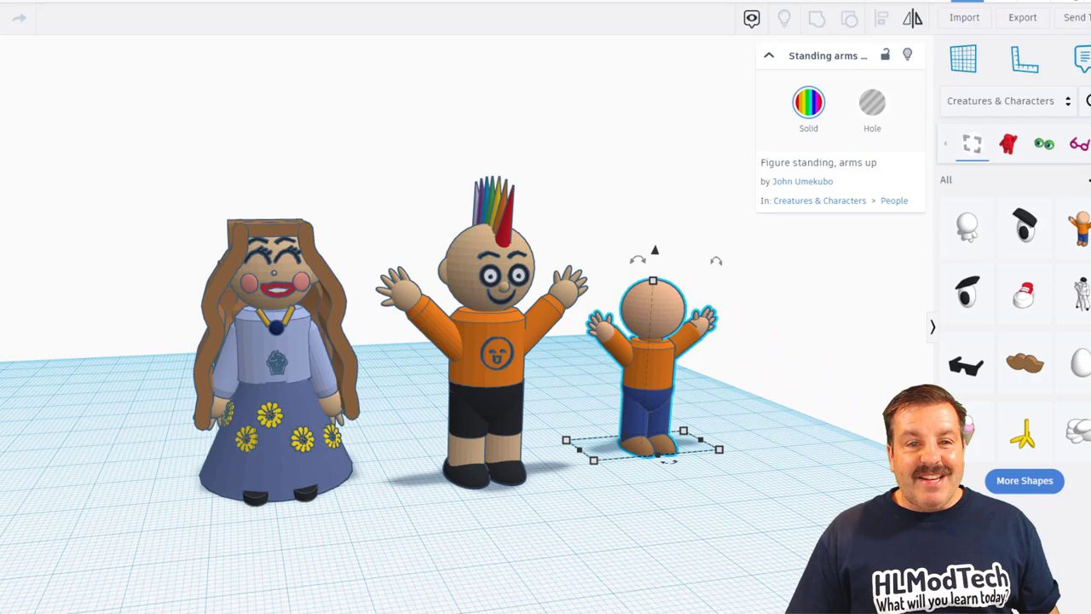
right_click_drag(546, 247, 614, 269)
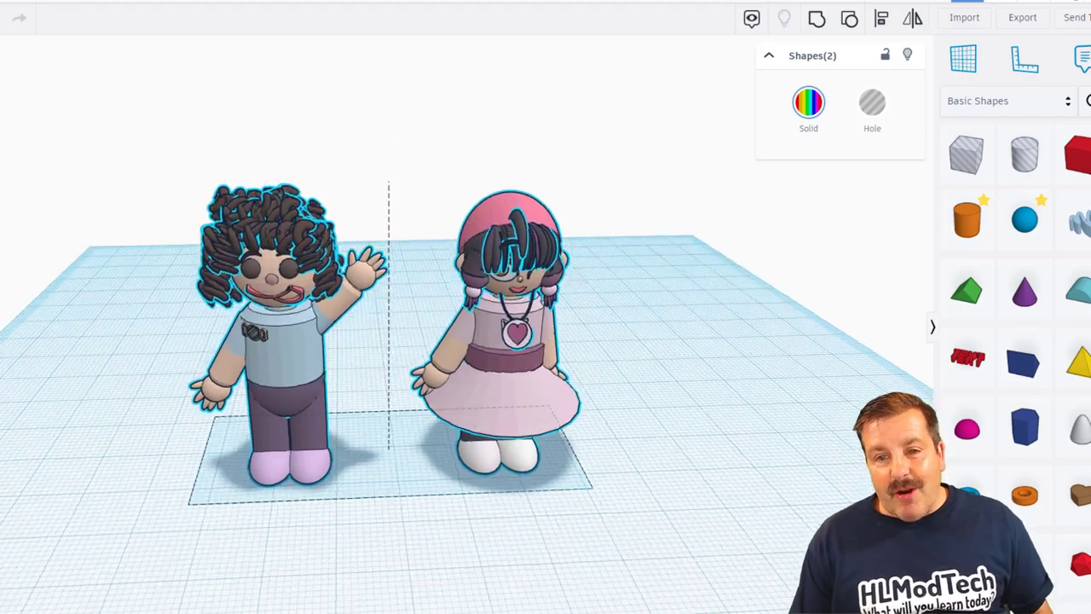
Step: Deselect the waving curly-haired character and the girl in the pink hat and skirt
key("Escape")
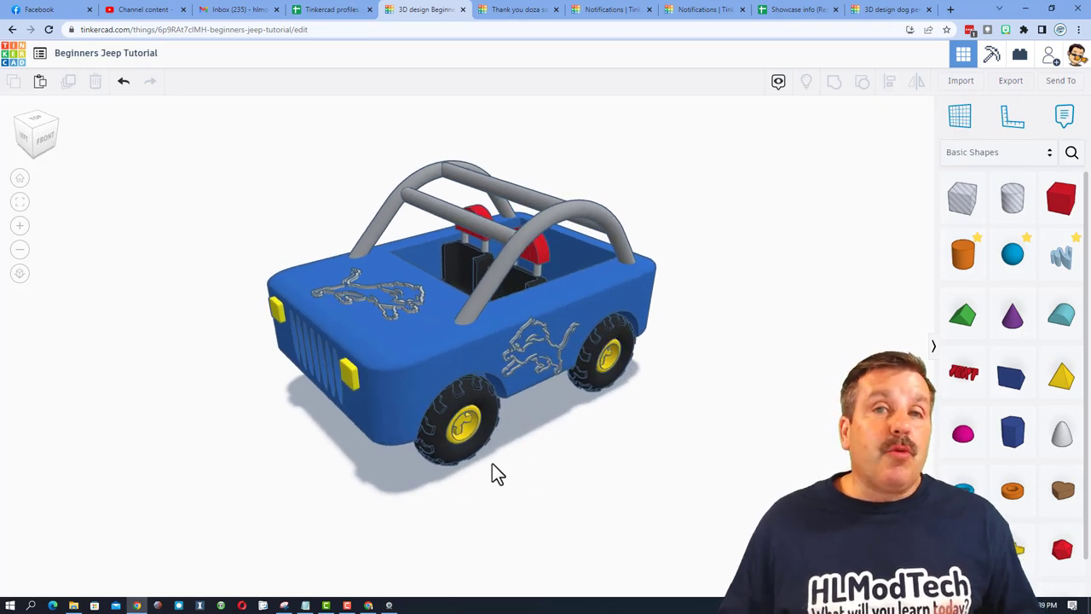
Step: Generate and copy a new share link for the Beginners Jeep Tutorial design
left_click(1049, 56)
left_click(636, 381)
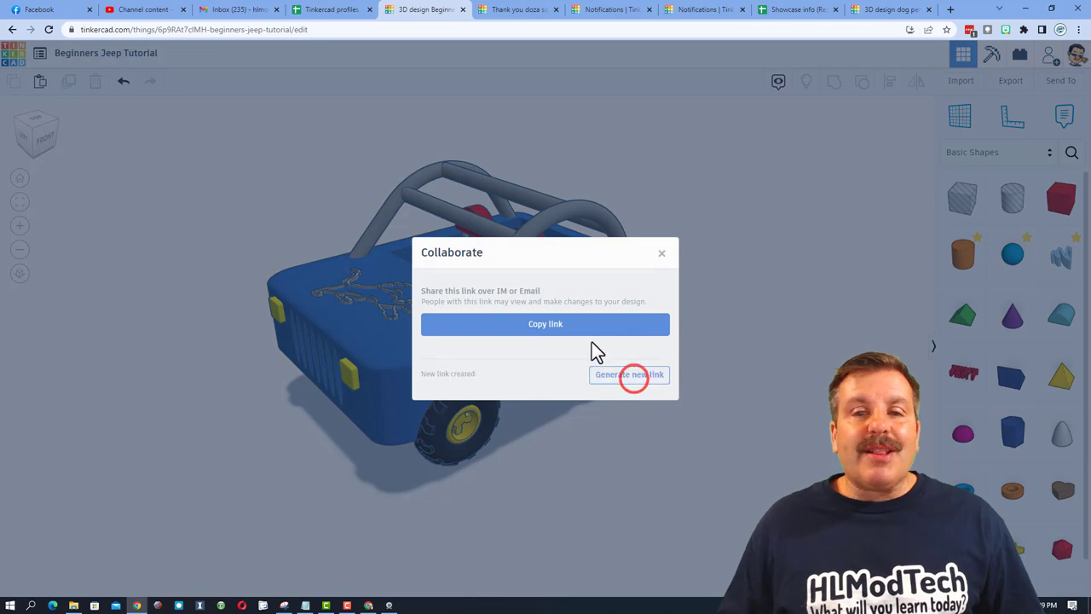
left_click(590, 324)
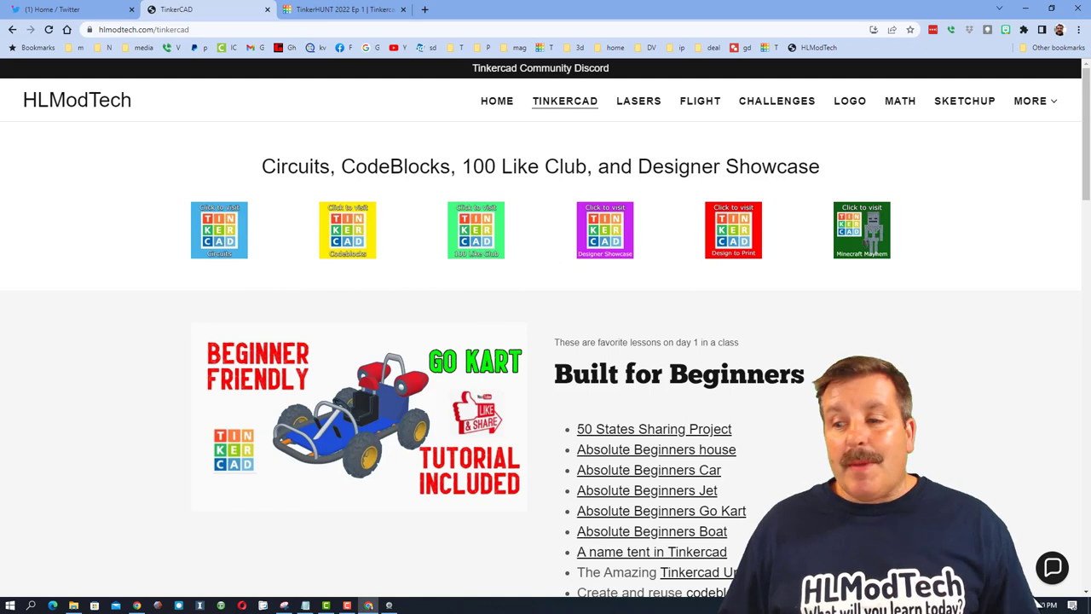
Step: Open and close the Contact Us chat, then open the Tinkercad Community Discord invite
left_click(1053, 569)
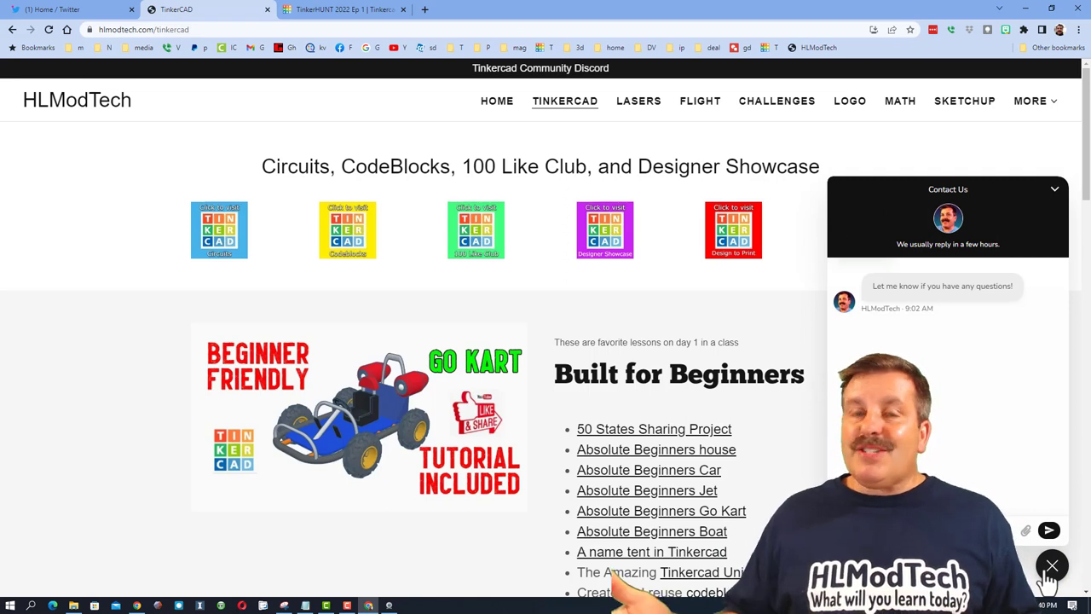
left_click(1049, 572)
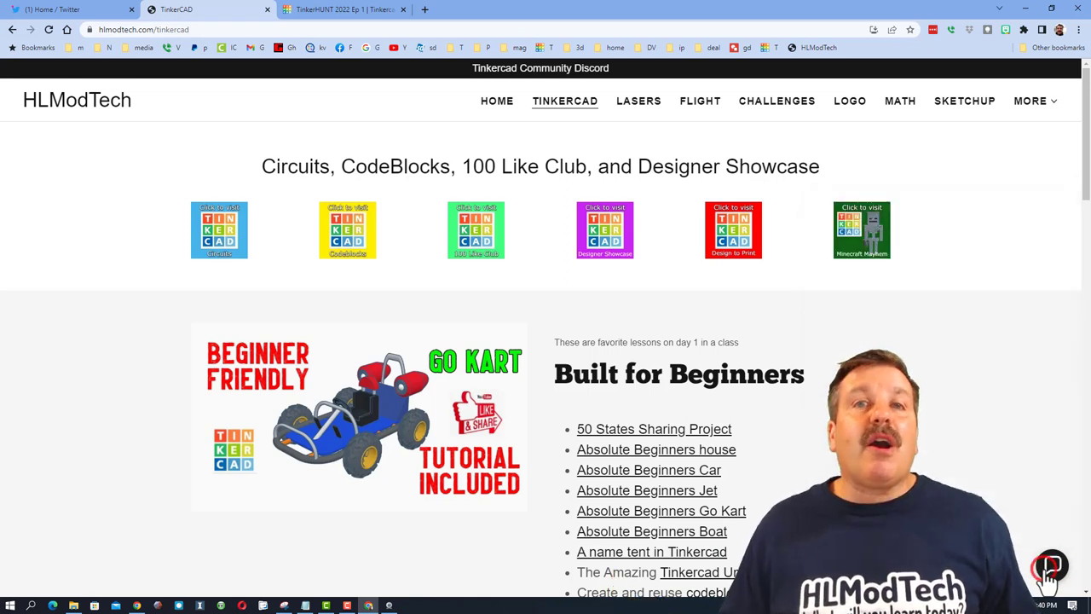
left_click(551, 73)
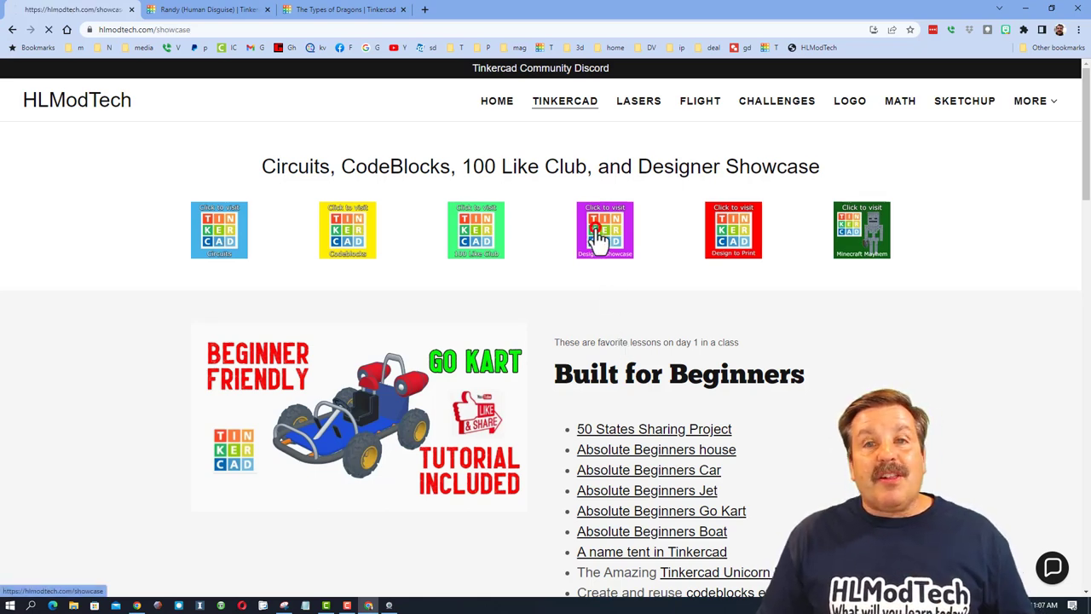
Step: Scroll the Designer Showcase page down to Tinkercad Gallery 2 and Design Nuclear Reactor
scroll(699, 365, "down", 3)
scroll(700, 365, "down", 3)
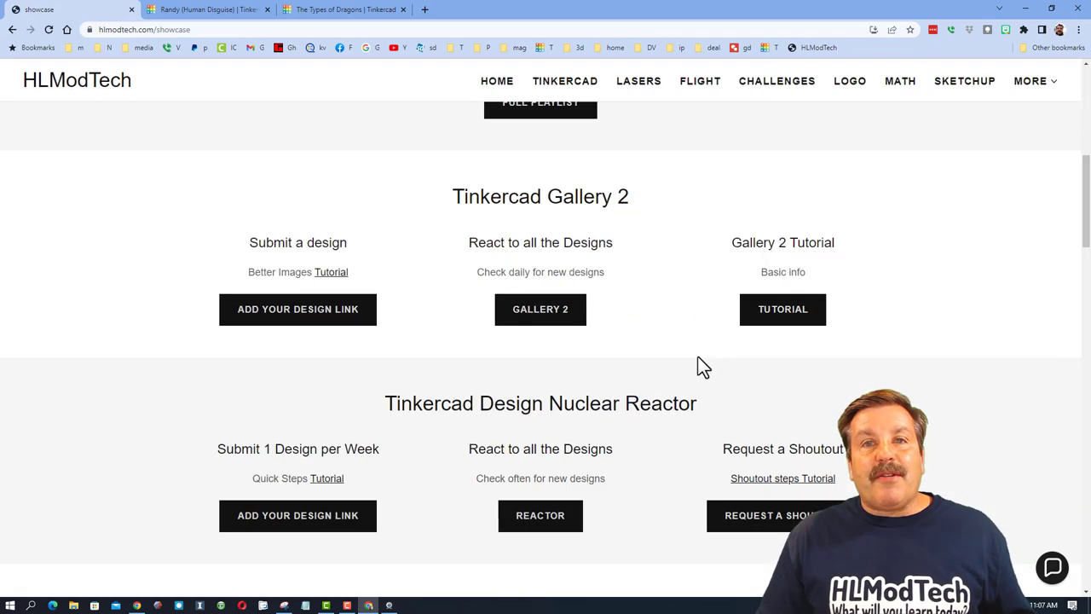